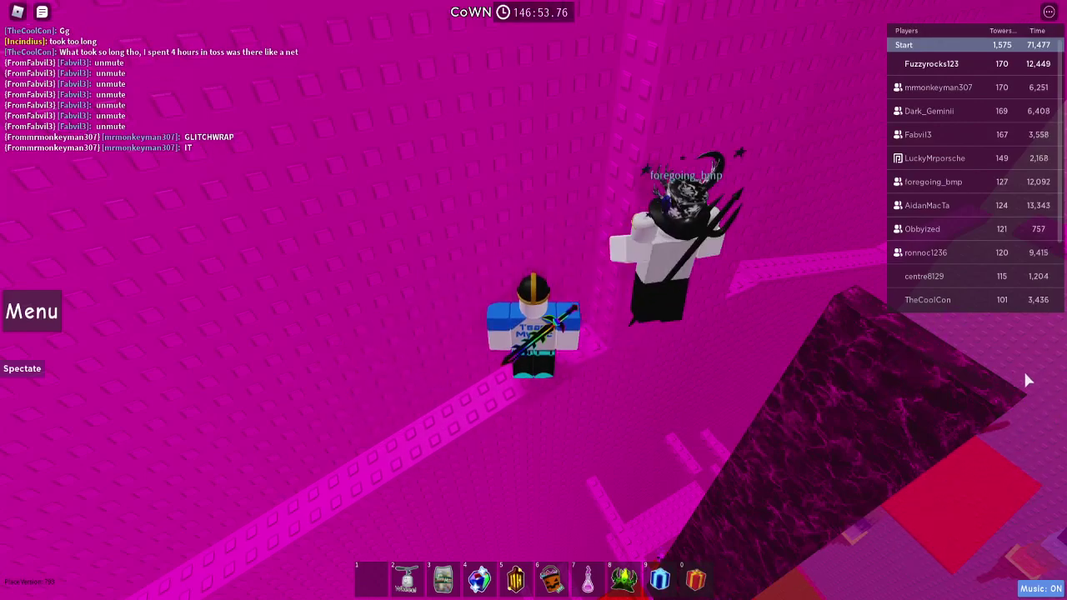
pyautogui.scroll(5, 1017, 375)
# - Position the camera behind the avatar, looking down over the tower's pink stepping platforms
pyautogui.moveTo(532, 296); pyautogui.dragTo(533, 300)
pyautogui.scroll(-4, 531, 296)
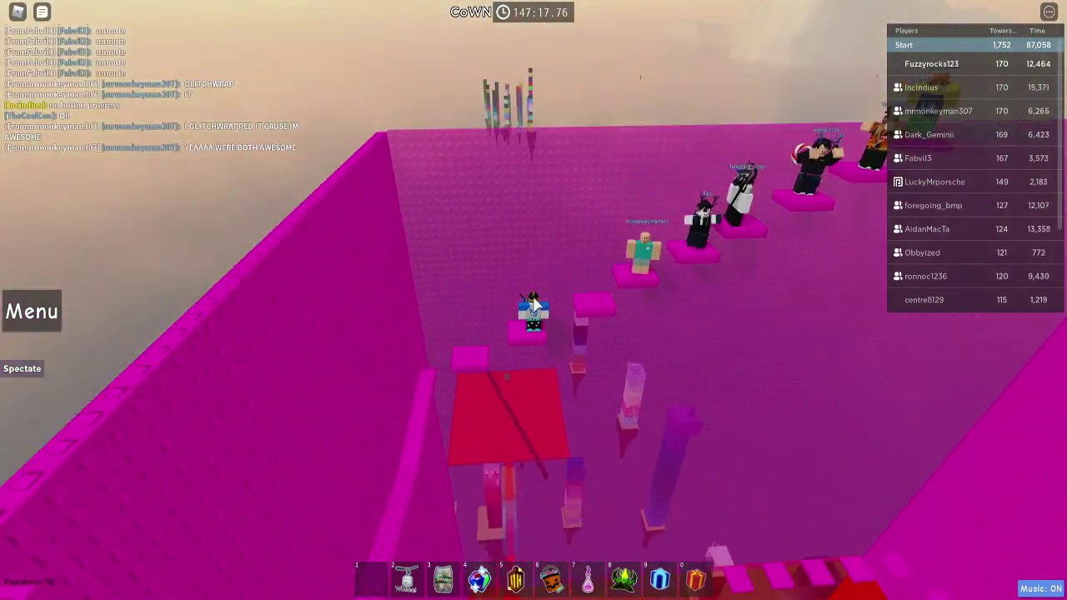
pyautogui.moveTo(534, 308); pyautogui.dragTo(533, 307)
# - Send the /e dance emote command in chat three times
pyautogui.press('/')
pyautogui.write('/e dance')
pyautogui.press('Return')
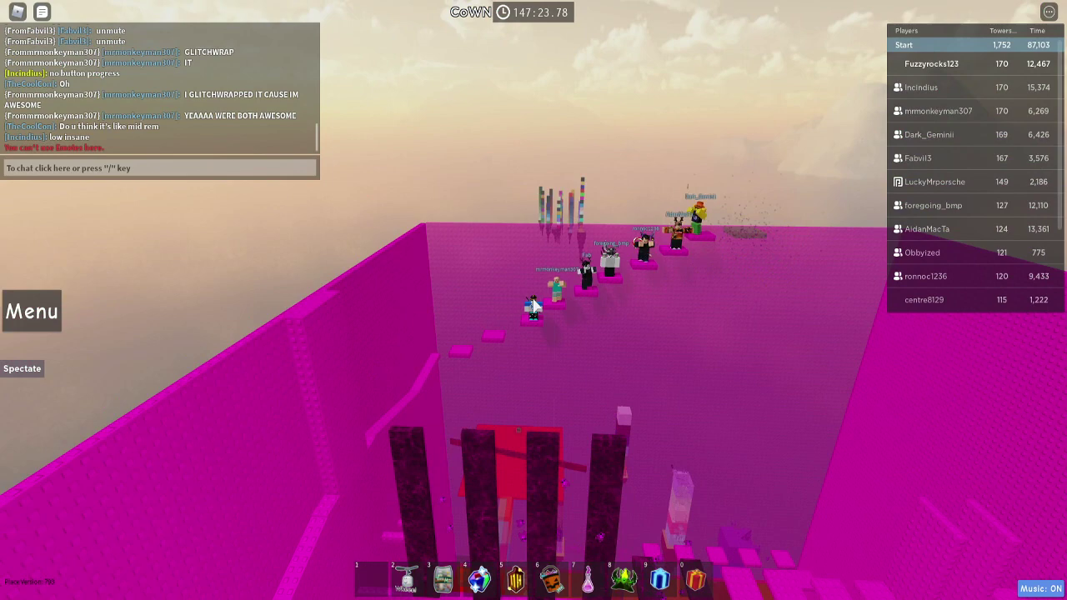
pyautogui.press('/')
pyautogui.write('ce')
pyautogui.press('Return')
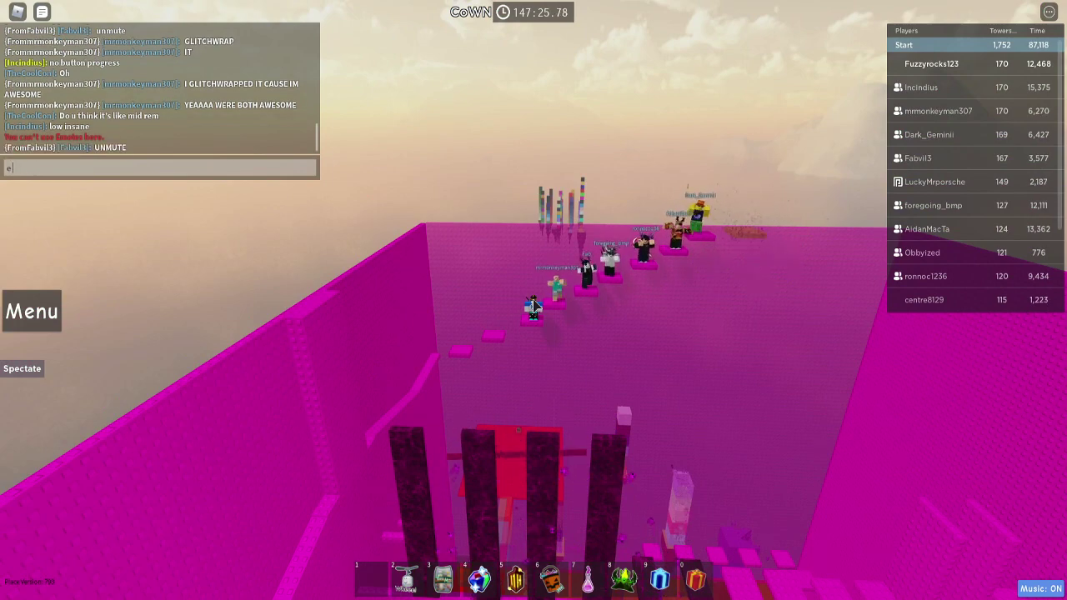
pyautogui.write('ce')
pyautogui.press('Return')
pyautogui.press('/')
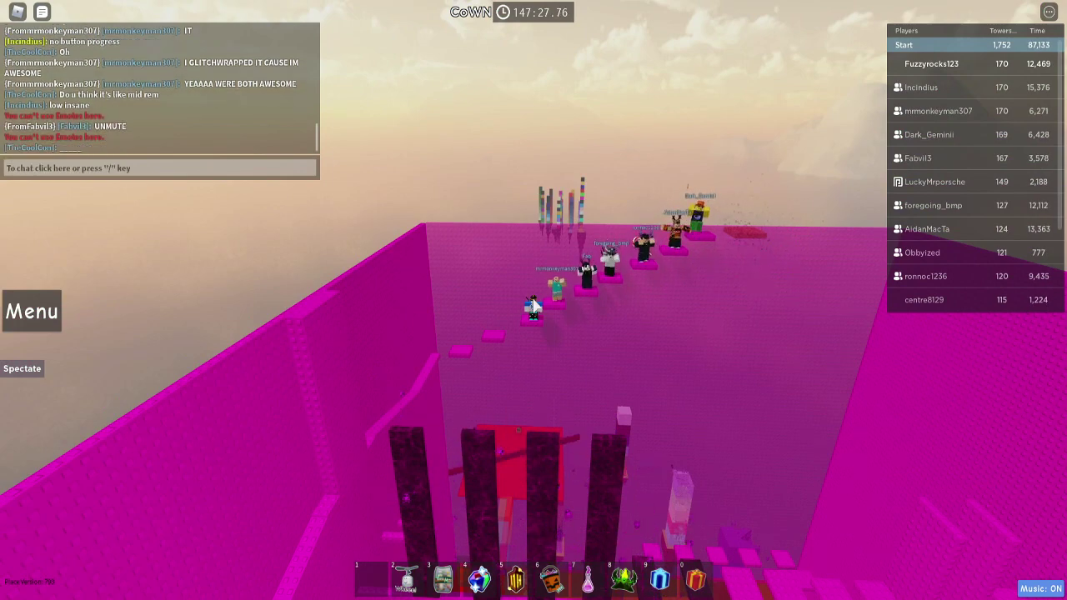
pyautogui.write('e d')
pyautogui.press('Return')
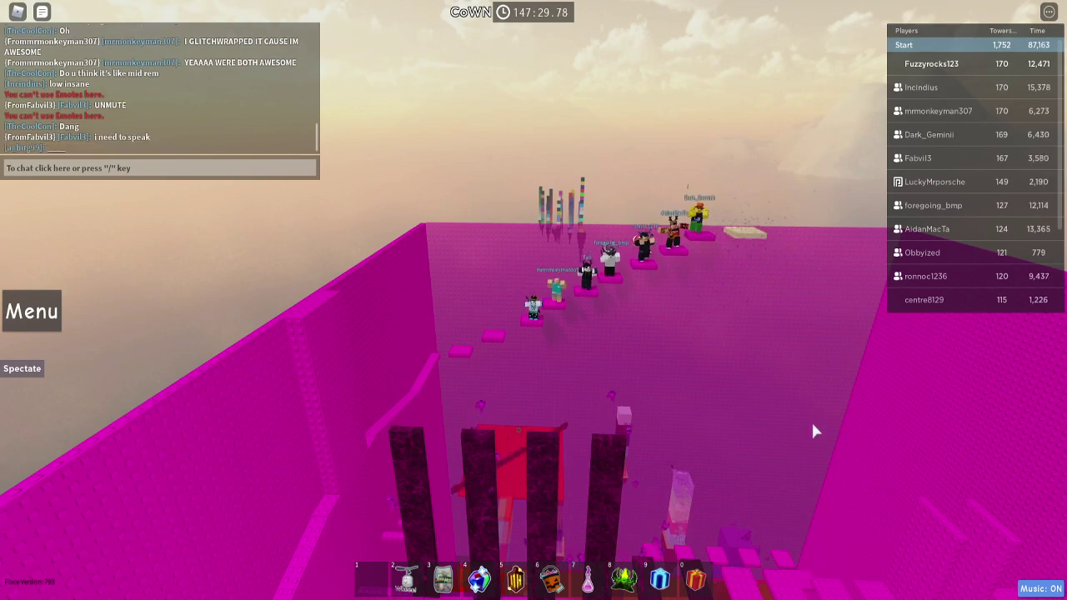
# - Hide the chat and leaderboard, screenshot the tower, then show both again
pyautogui.click(42, 12)
pyautogui.press('Tab')
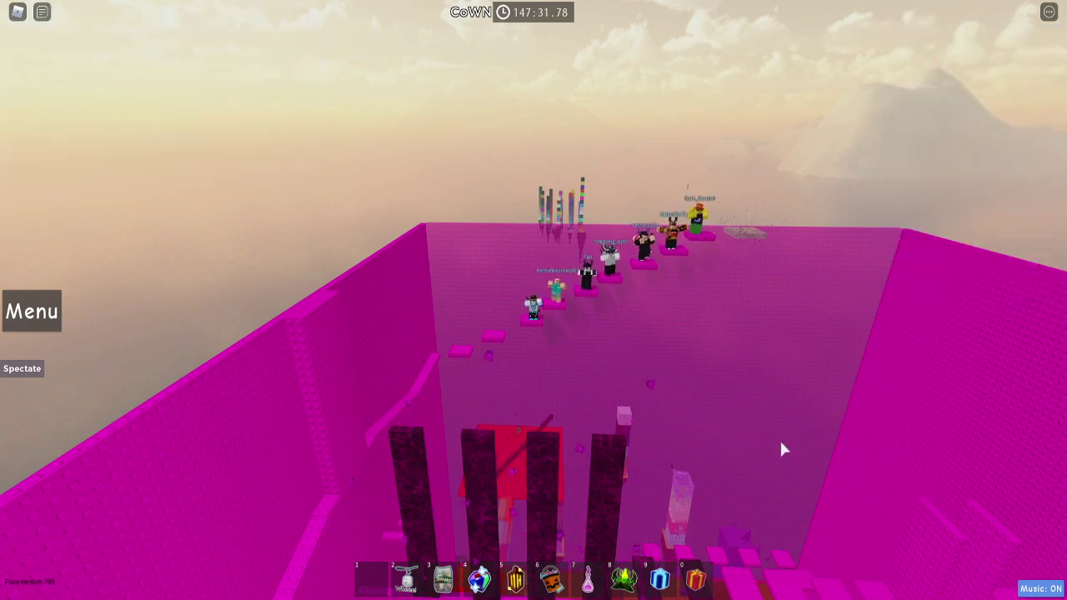
pyautogui.press('Print')
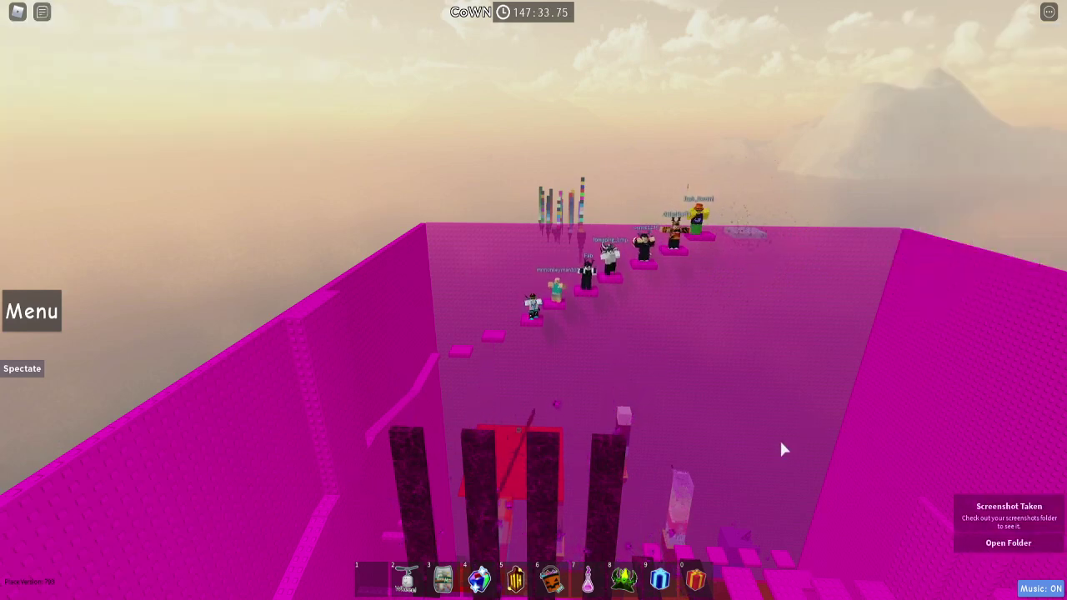
pyautogui.click(42, 12)
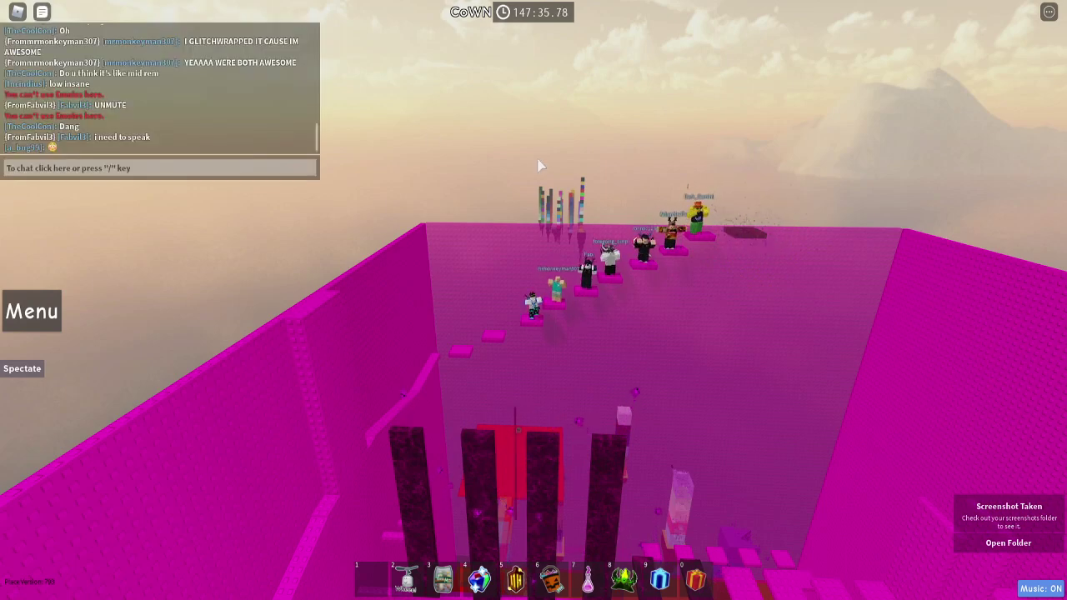
pyautogui.press('Tab')
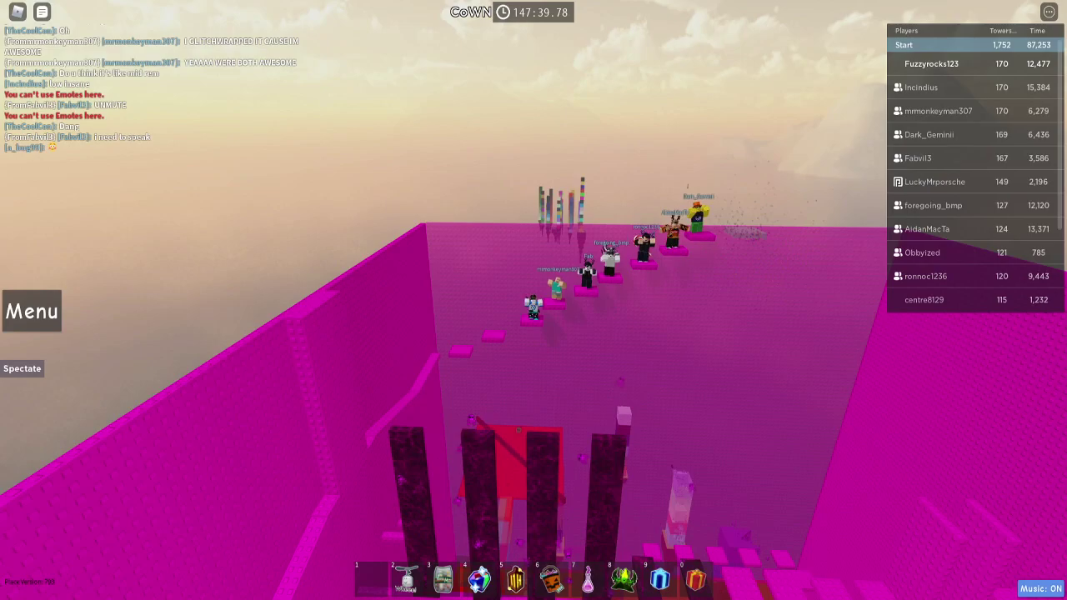
pyautogui.scroll(5, 490, 427)
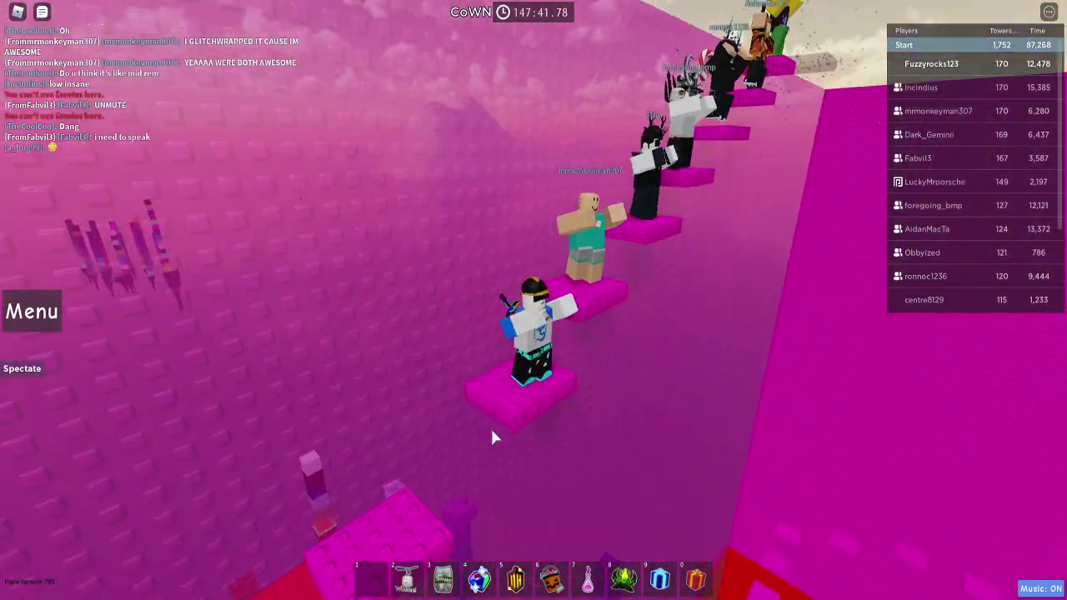
pyautogui.scroll(-5, 490, 426)
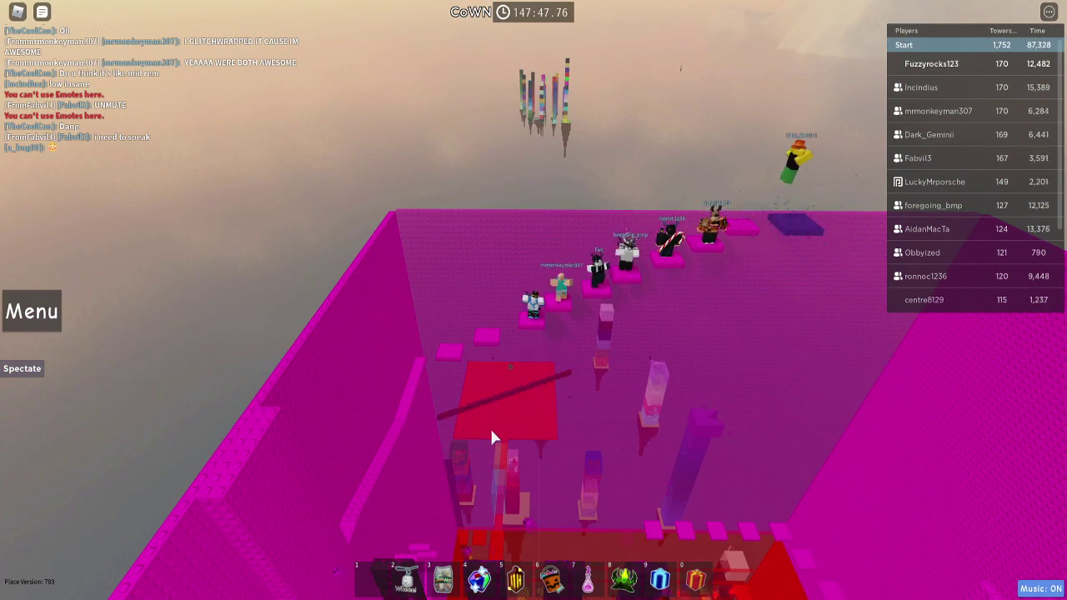
# - Post 'COWN RAID INCOMING' in chat and orbit the camera around the avatar
pyautogui.press('/')
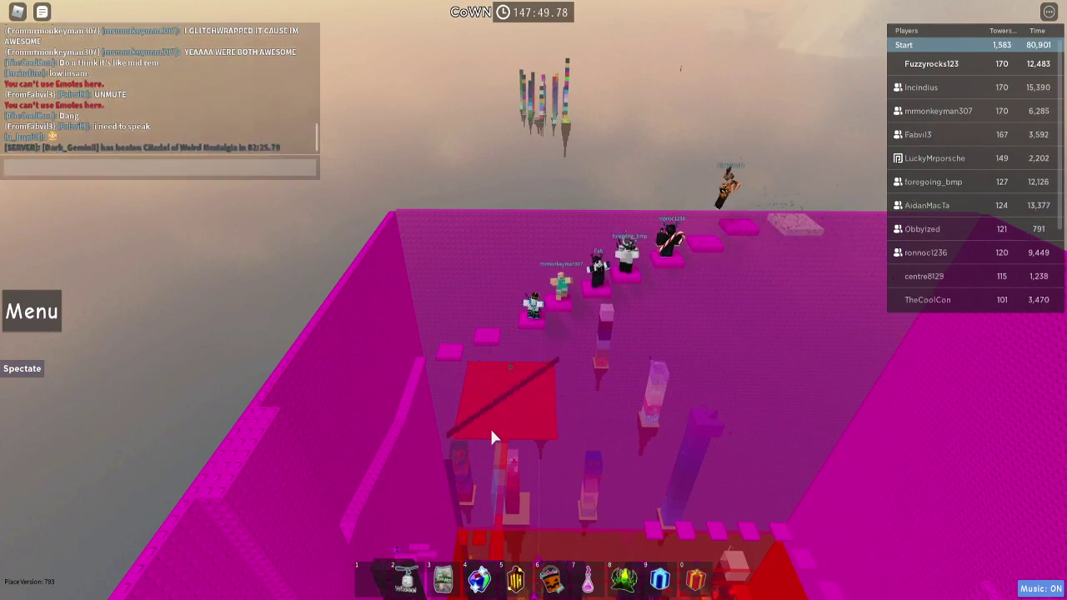
pyautogui.write('cown r')
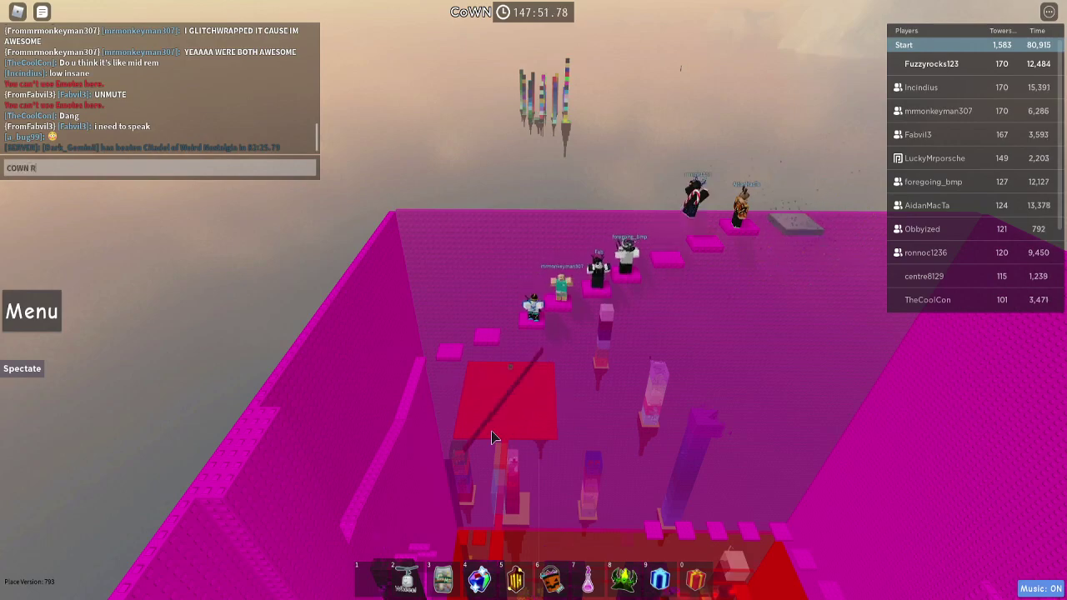
pyautogui.write('coming')
pyautogui.press('Return')
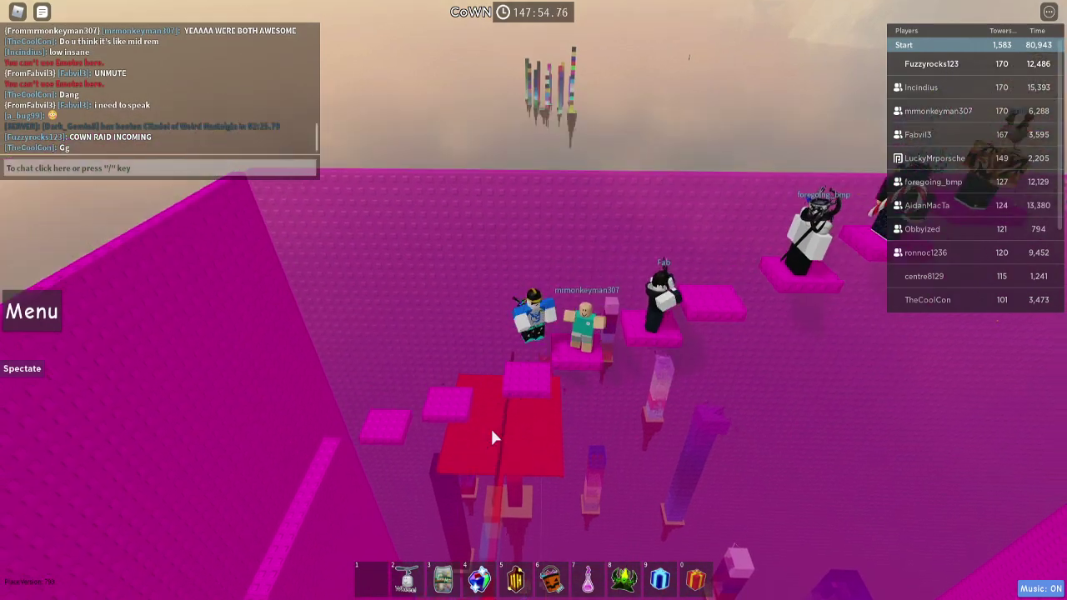
pyautogui.moveTo(490, 427); pyautogui.dragTo(534, 305)
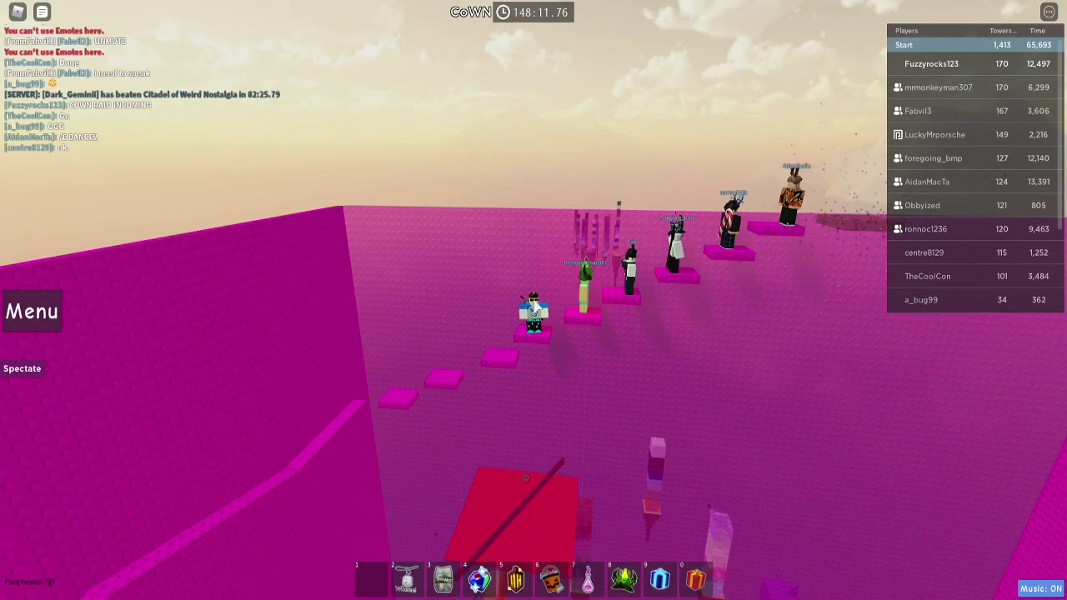
pyautogui.scroll(8, 533, 300)
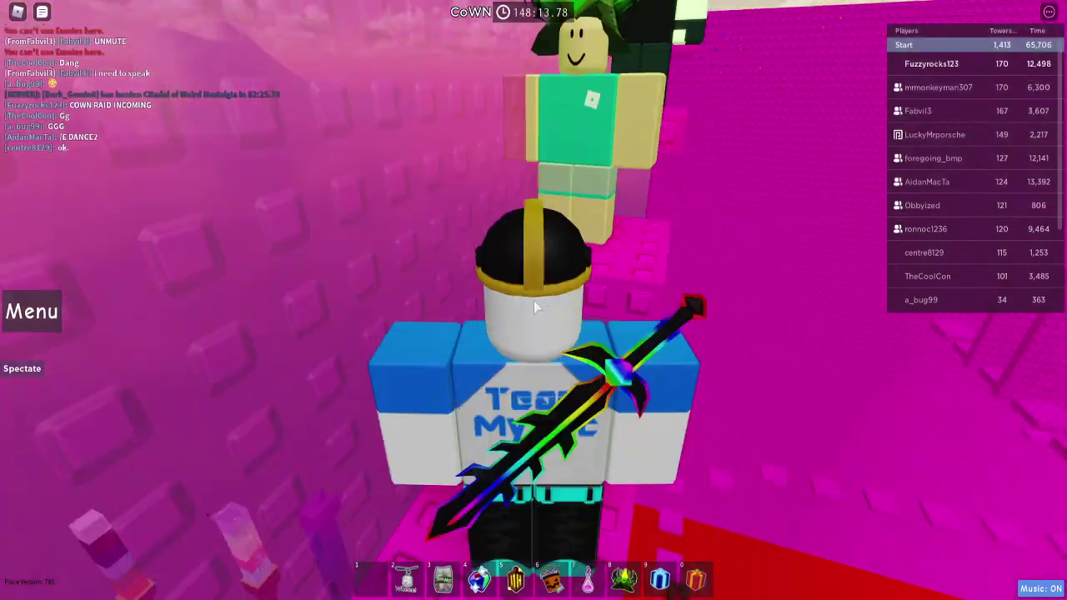
# - Equip inventory item 8 and wait in line, rotating the camera around the platforms
pyautogui.press('8')
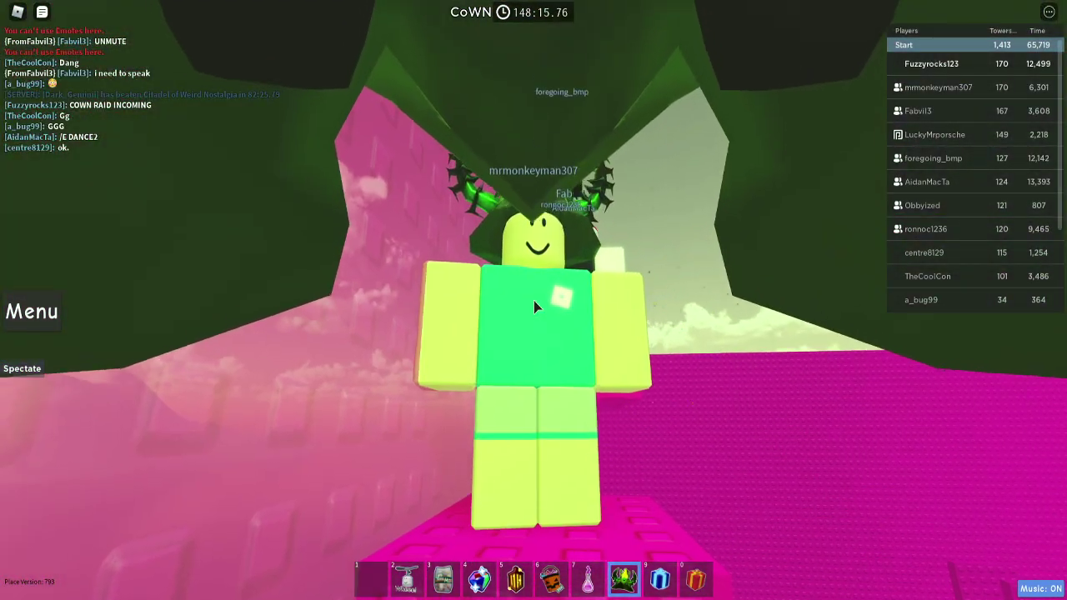
pyautogui.moveTo(533, 305); pyautogui.dragTo(535, 305)
pyautogui.scroll(-8, 535, 305)
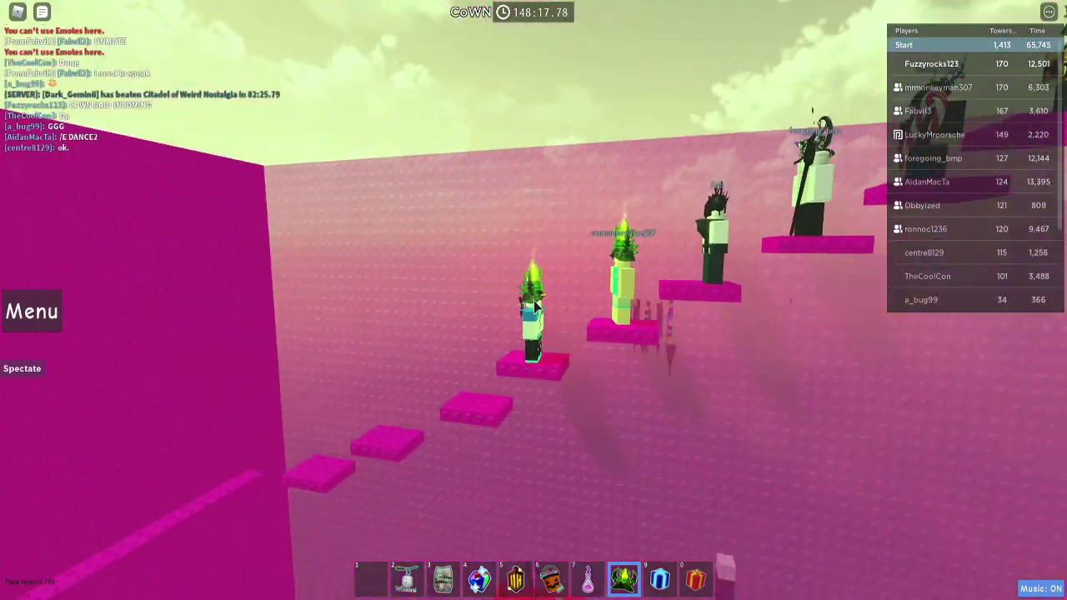
pyautogui.scroll(3, 535, 305)
pyautogui.scroll(-3, 535, 305)
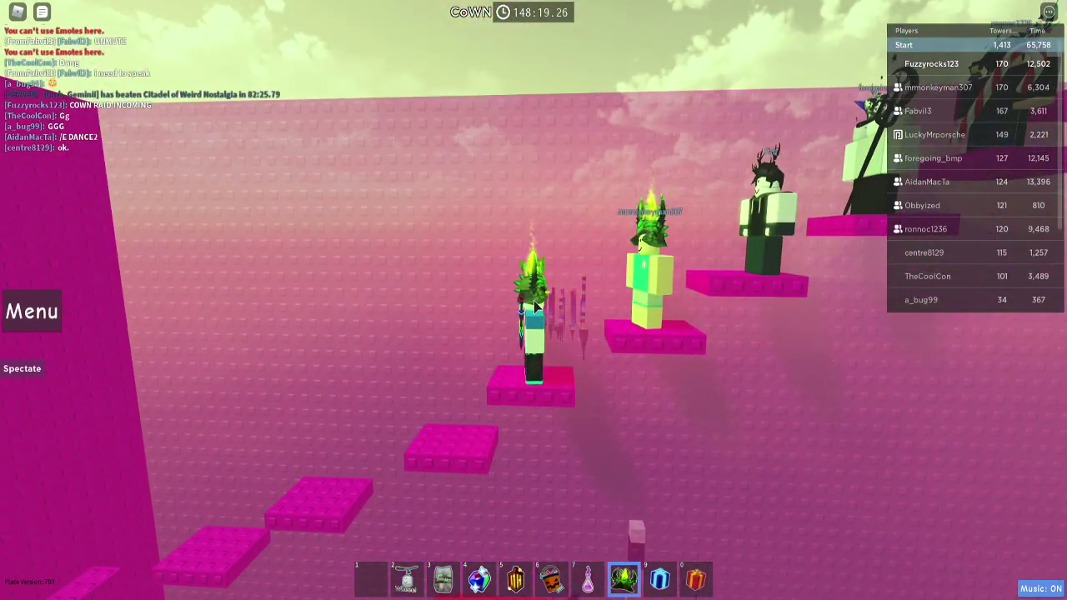
pyautogui.scroll(-3, 535, 305)
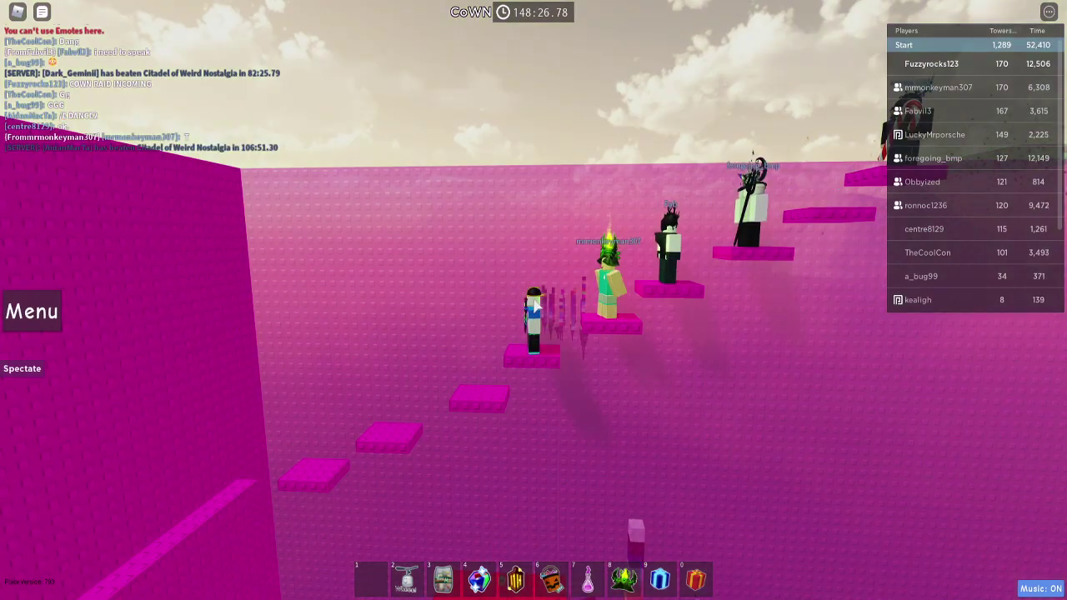
pyautogui.moveTo(535, 305); pyautogui.dragTo(535, 317)
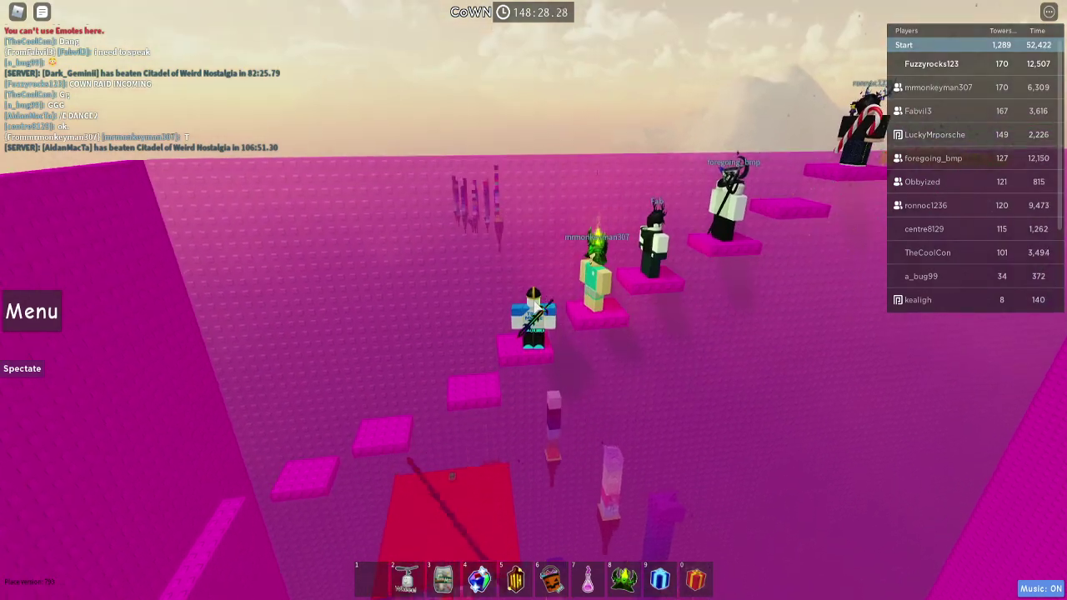
pyautogui.scroll(5, 535, 305)
pyautogui.scroll(-5, 535, 305)
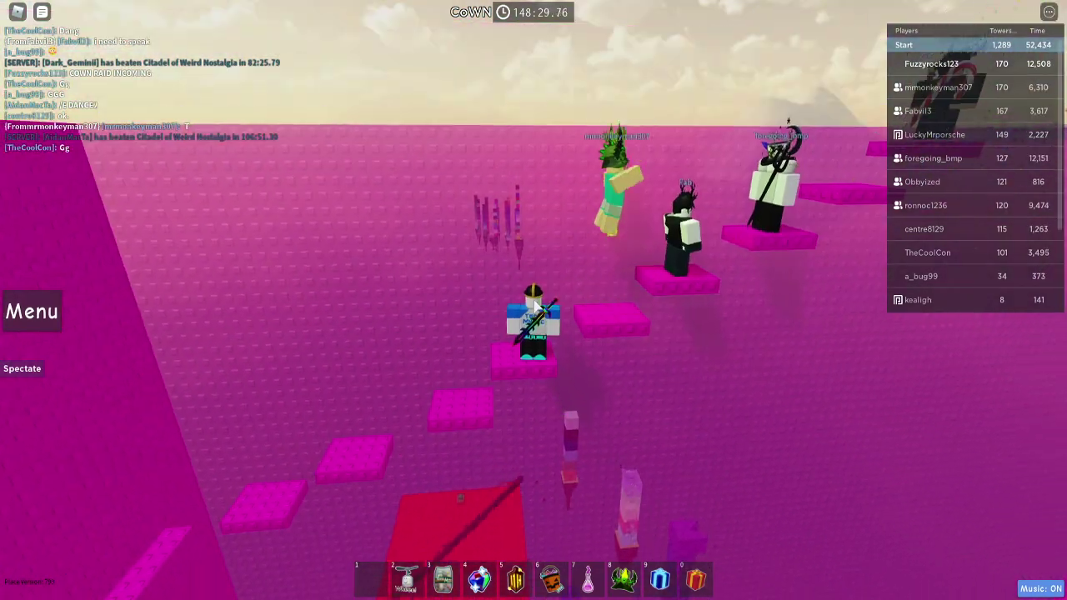
pyautogui.moveTo(535, 305); pyautogui.dragTo(535, 317)
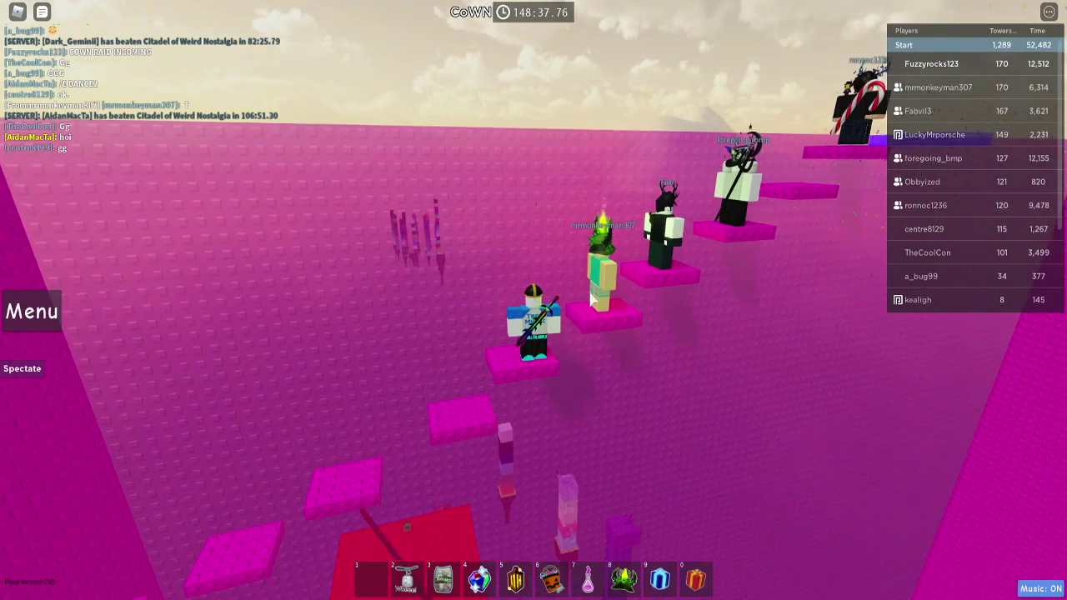
pyautogui.moveTo(535, 305); pyautogui.dragTo(602, 297)
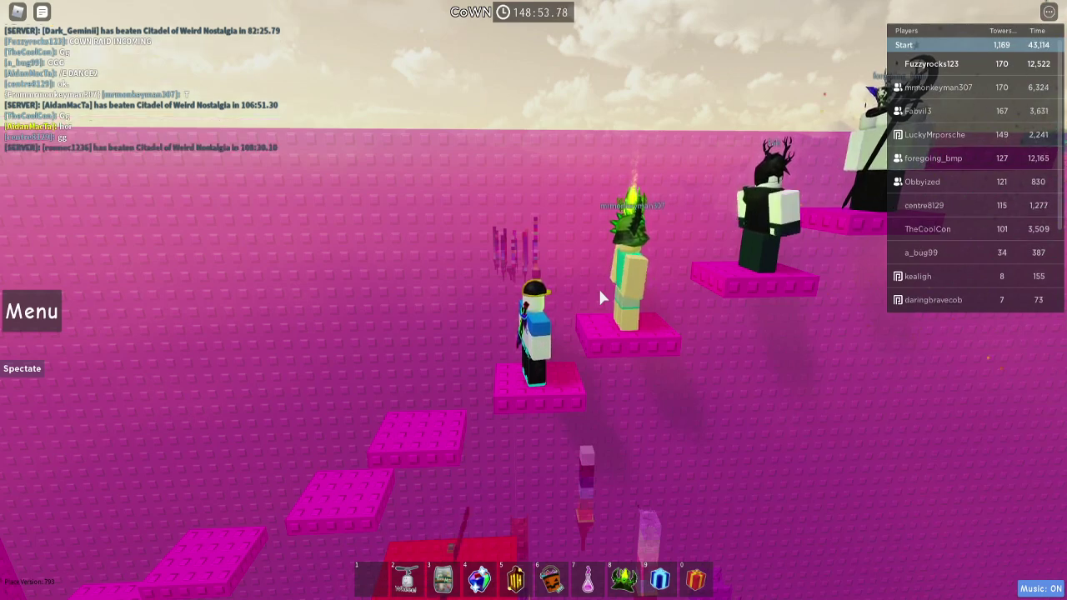
pyautogui.moveTo(597, 286); pyautogui.dragTo(602, 298)
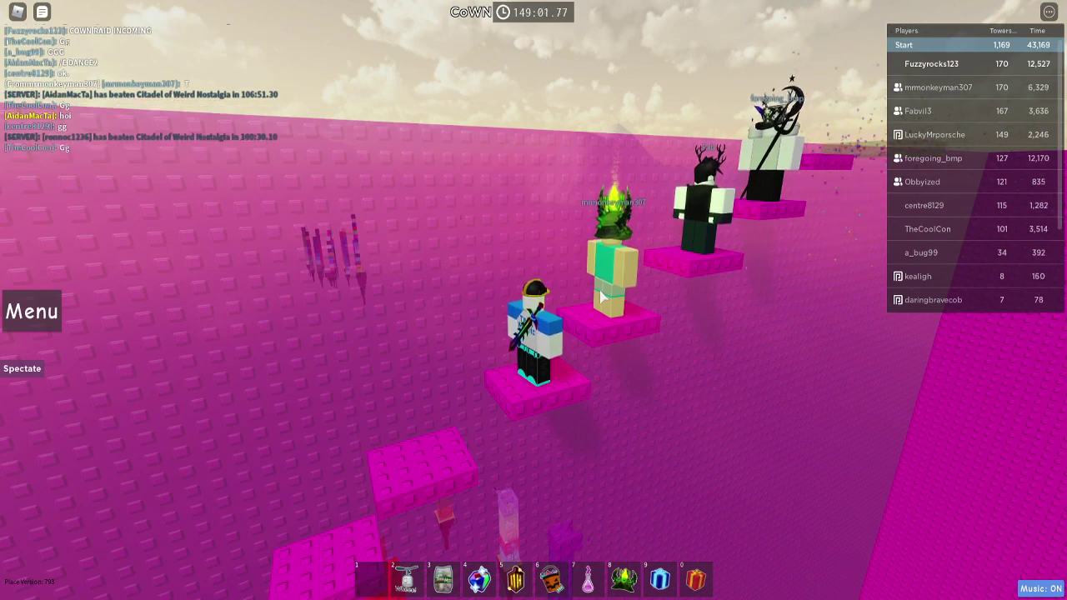
pyautogui.scroll(-3, 601, 293)
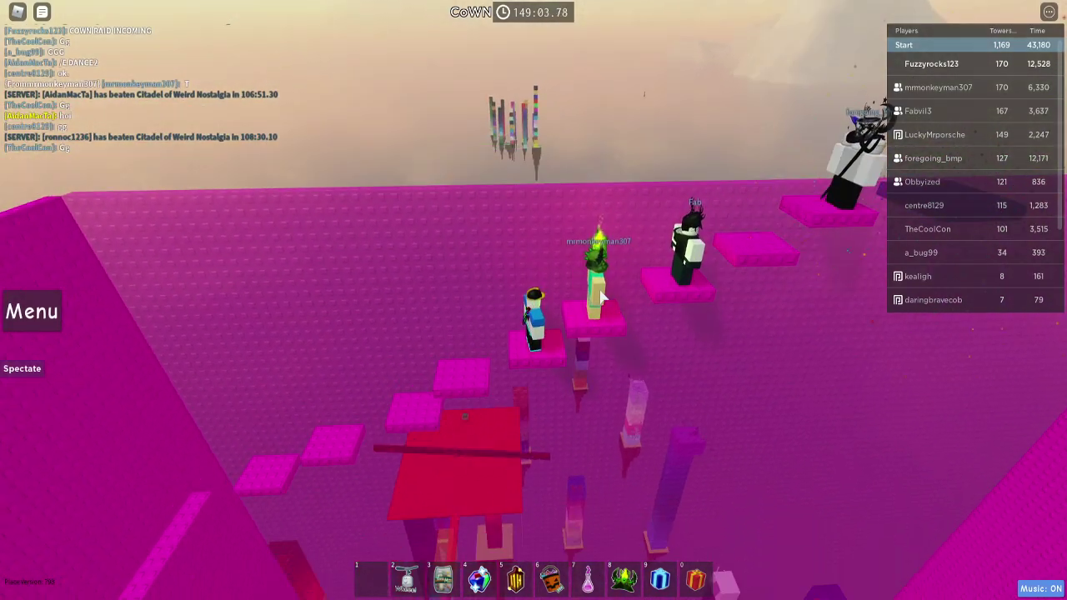
pyautogui.moveTo(602, 296); pyautogui.dragTo(602, 297)
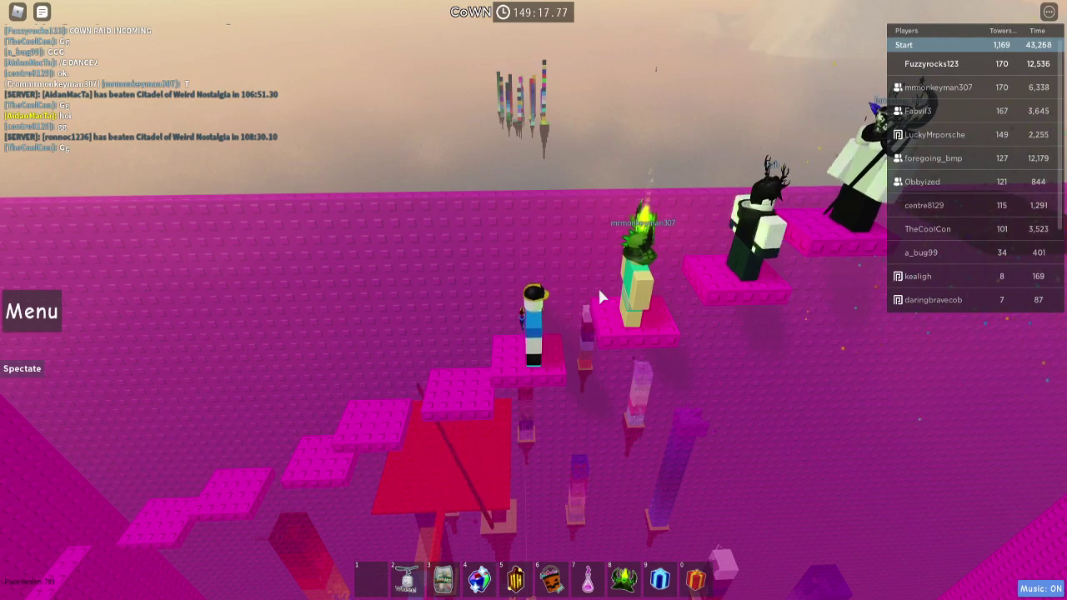
pyautogui.press('Right')
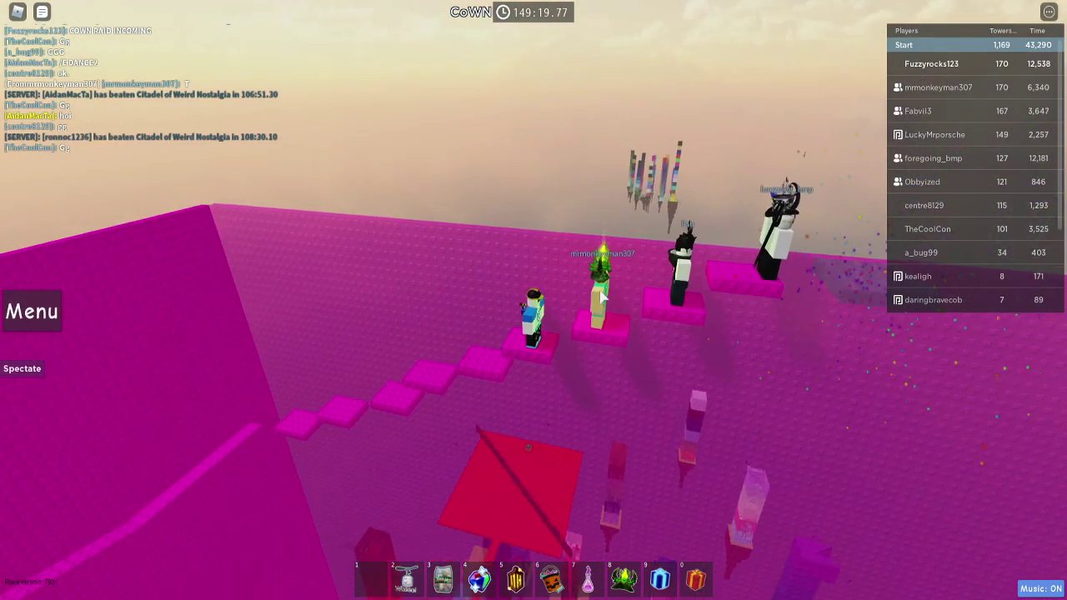
pyautogui.press('Right')
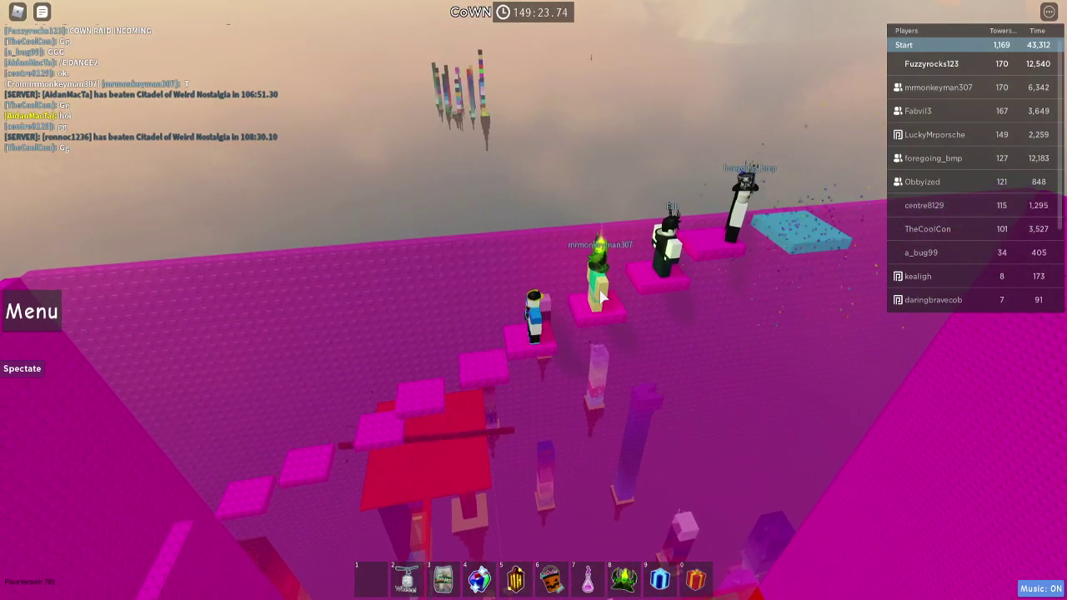
pyautogui.press('Right')
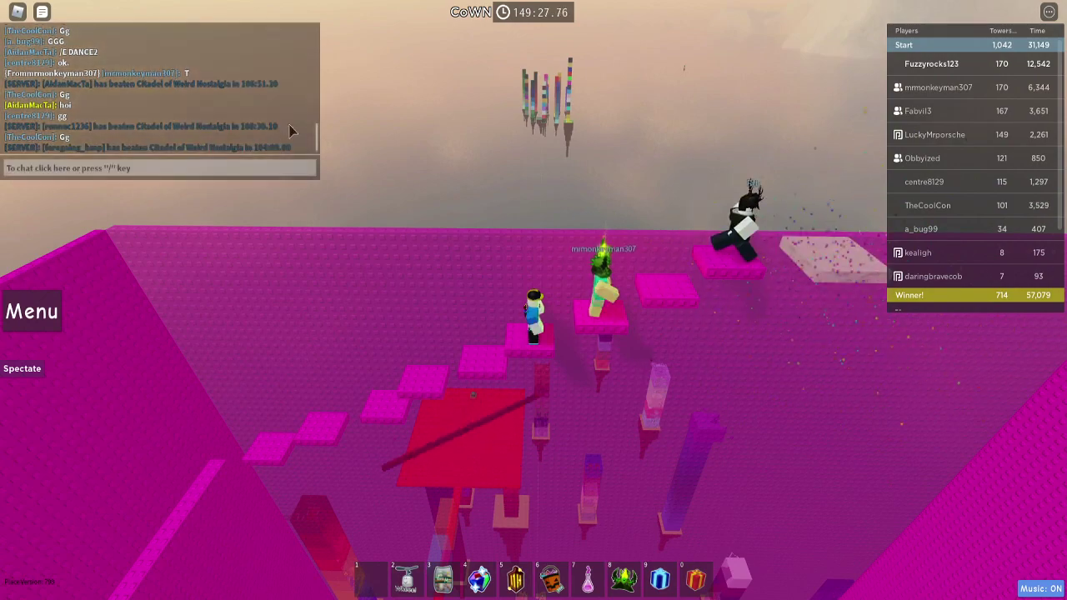
# - Move forward along the last pink platforms onto the tower's top wall
pyautogui.press('Right')
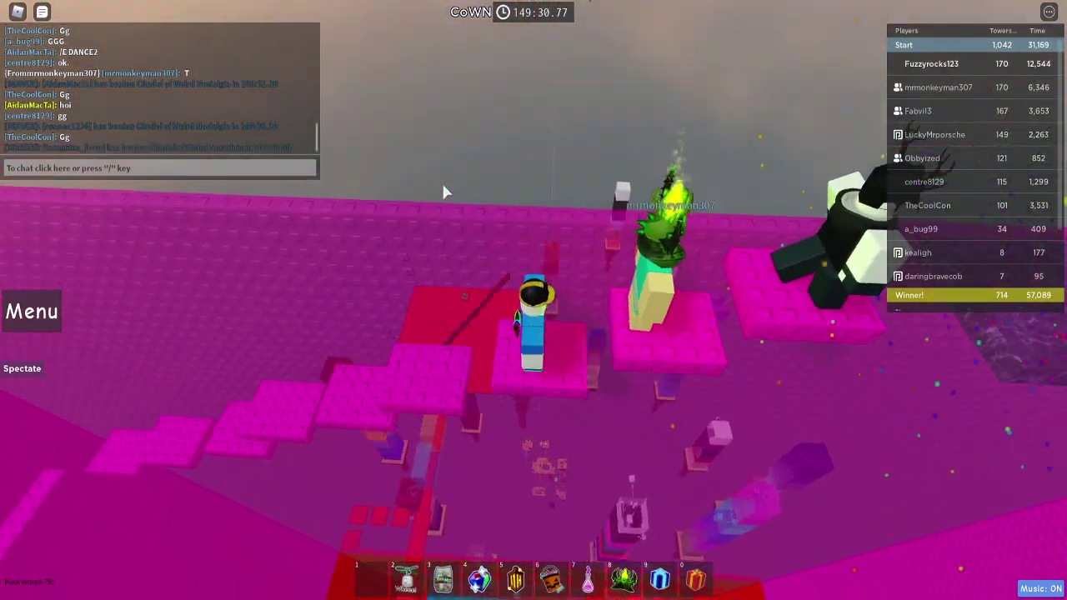
pyautogui.press('Down')
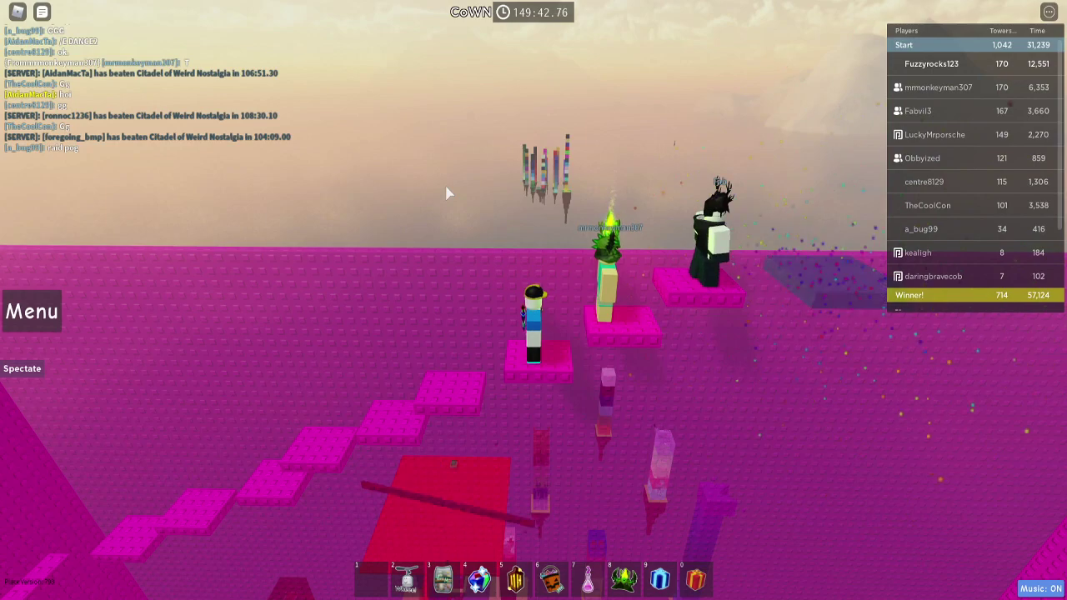
pyautogui.scroll(5, 447, 193)
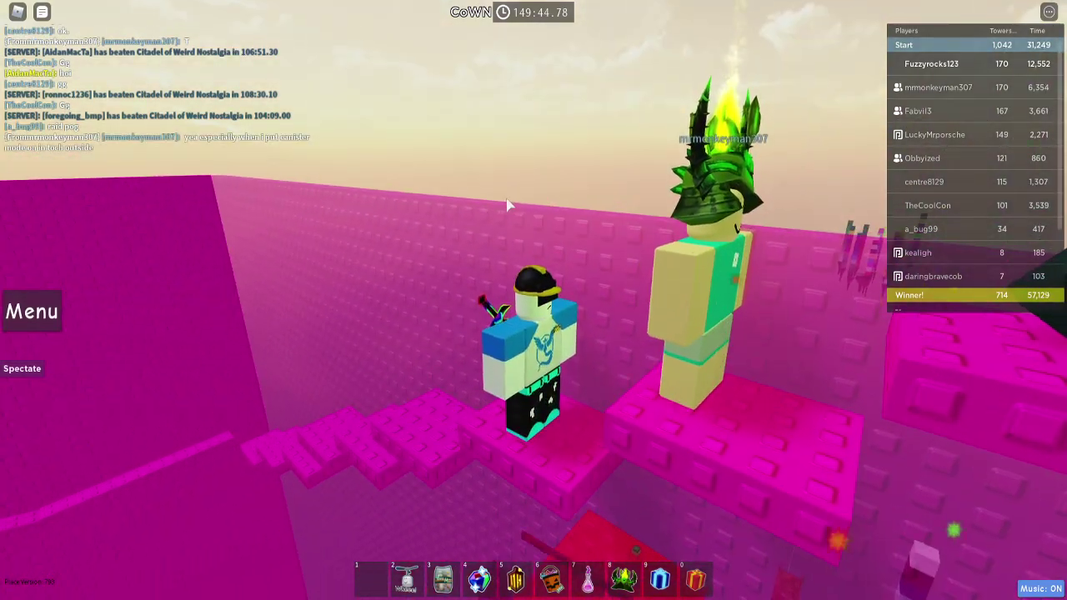
pyautogui.press('w')
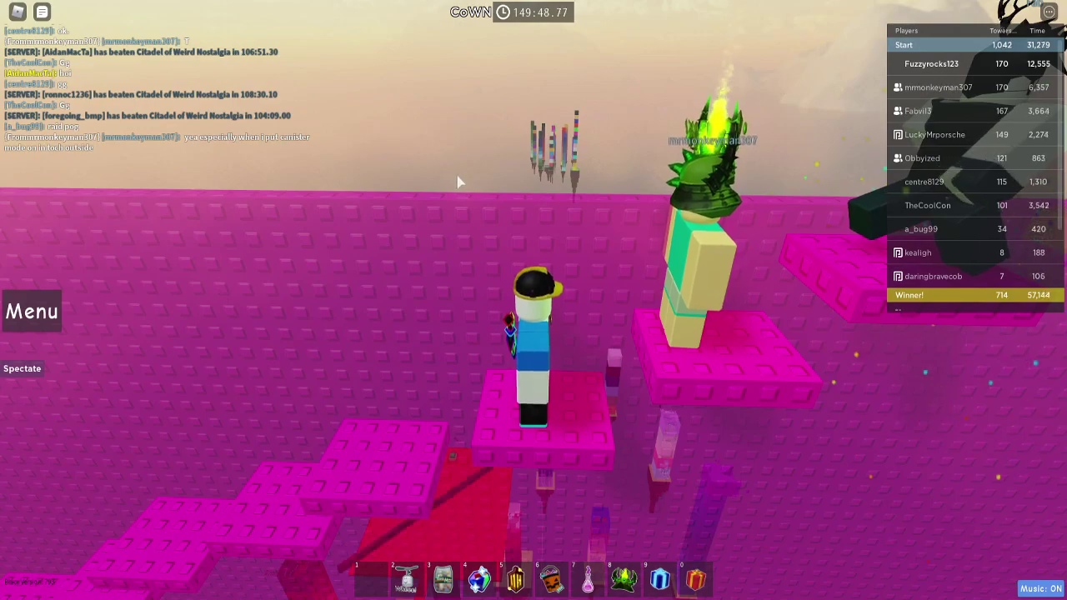
pyautogui.moveTo(530, 200); pyautogui.dragTo(558, 200)
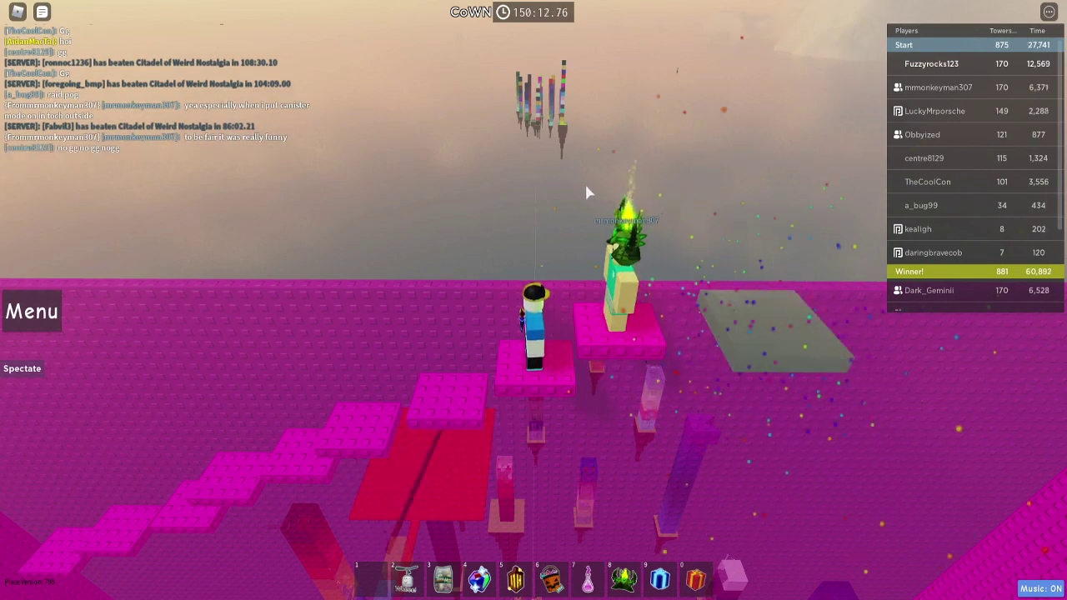
pyautogui.scroll(2, 585, 181)
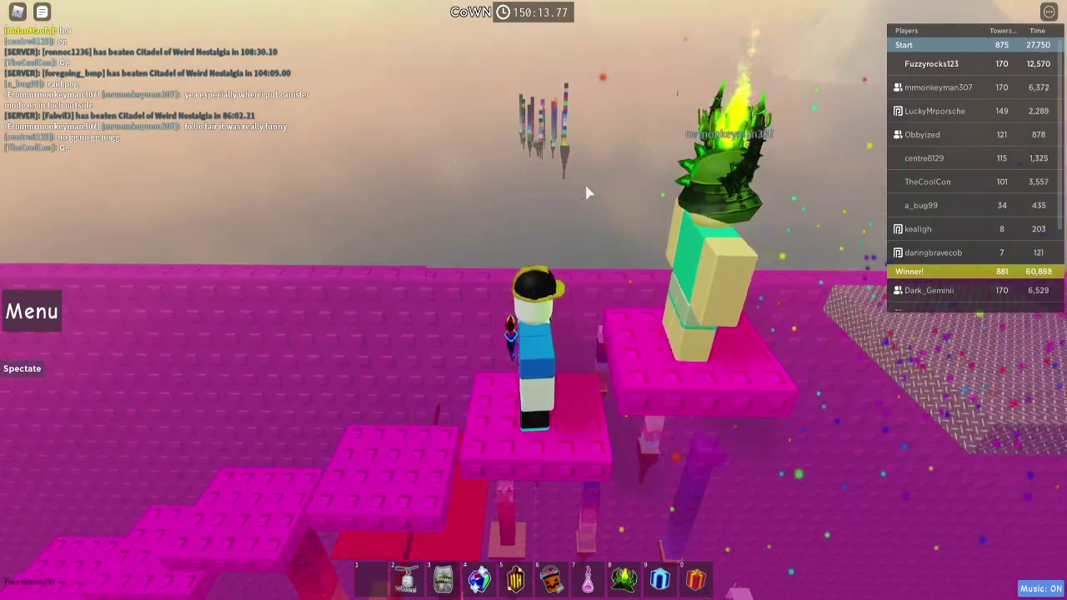
pyautogui.rightClick(587, 193)
pyautogui.scroll(3, 587, 193)
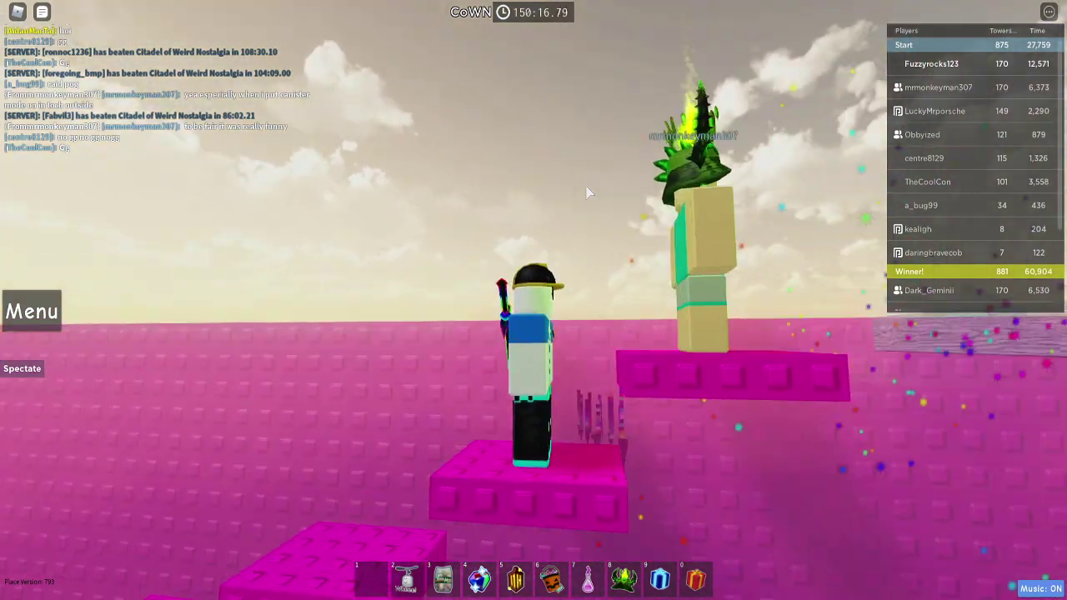
pyautogui.moveTo(586, 186); pyautogui.dragTo(586, 191)
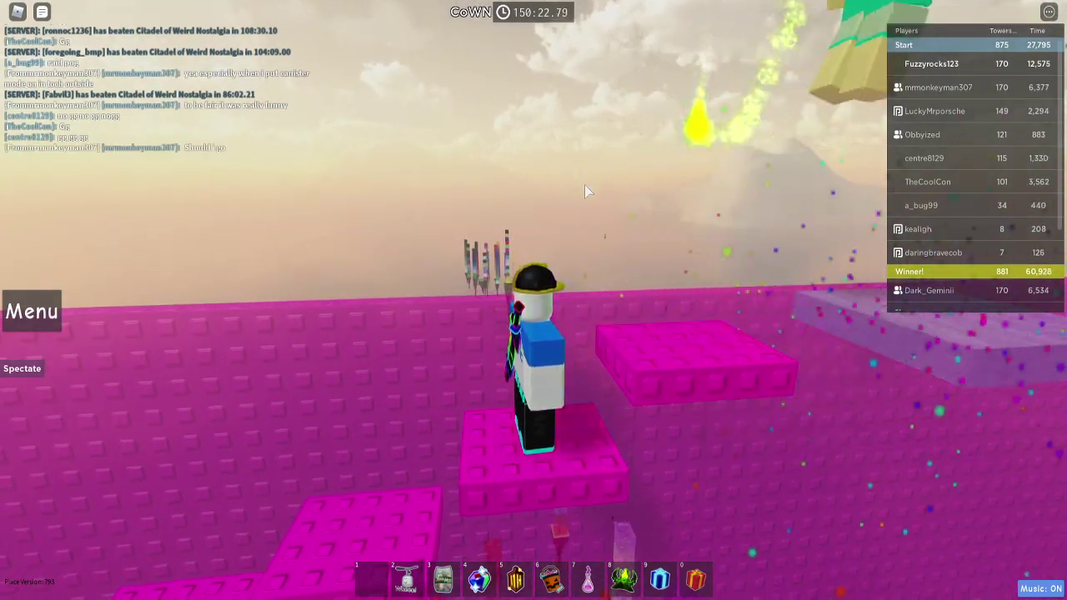
pyautogui.moveTo(585, 184); pyautogui.dragTo(581, 181)
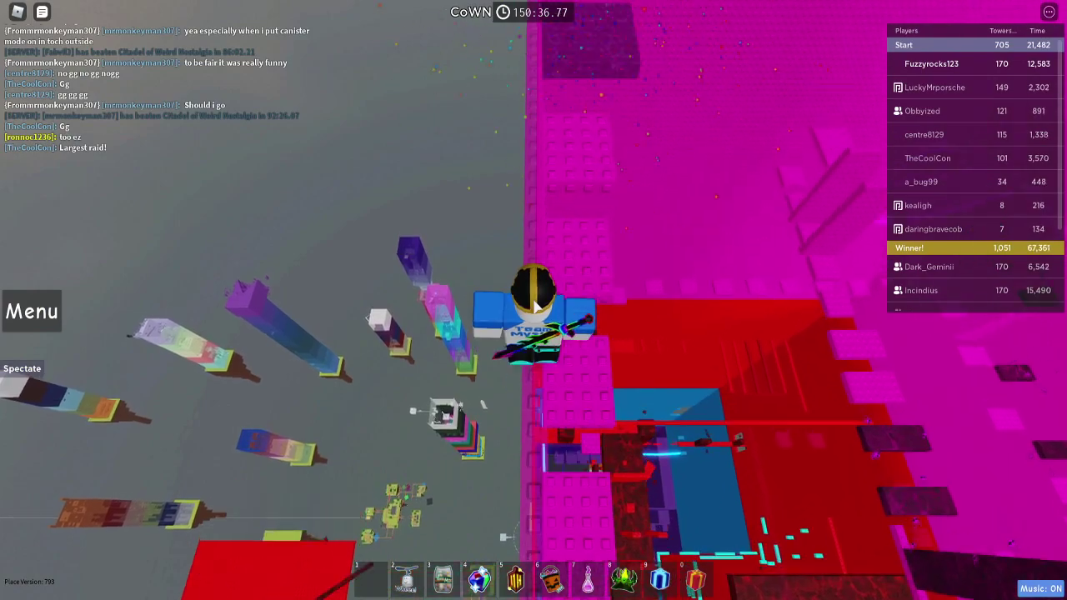
# - Wave with the /e wave emote on the last platform and enter the black winner room
pyautogui.moveTo(538, 307); pyautogui.dragTo(536, 306)
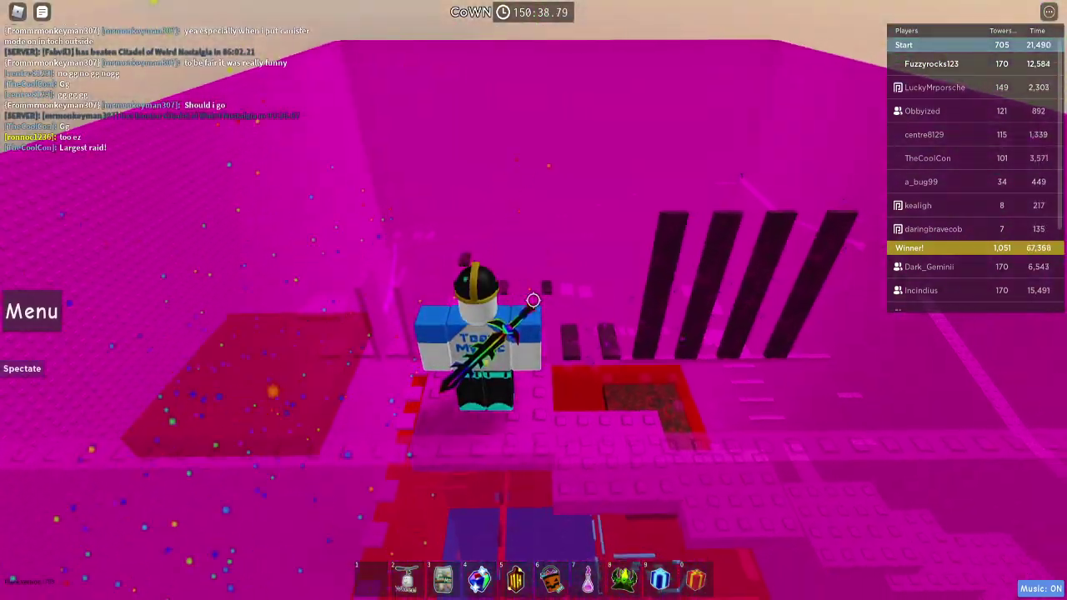
pyautogui.press('/')
pyautogui.write('e wave')
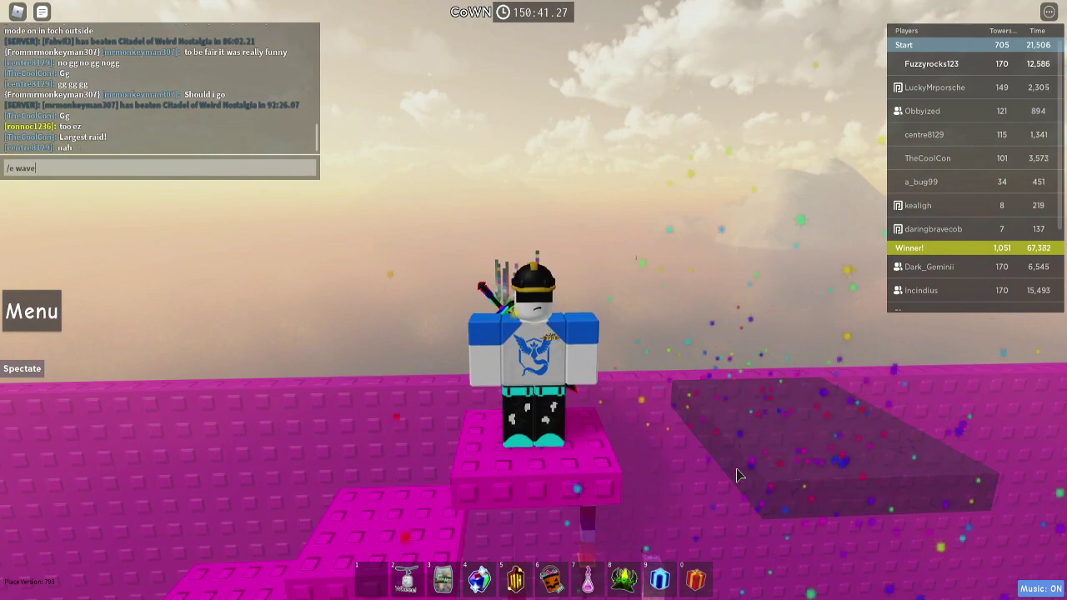
pyautogui.press('Return')
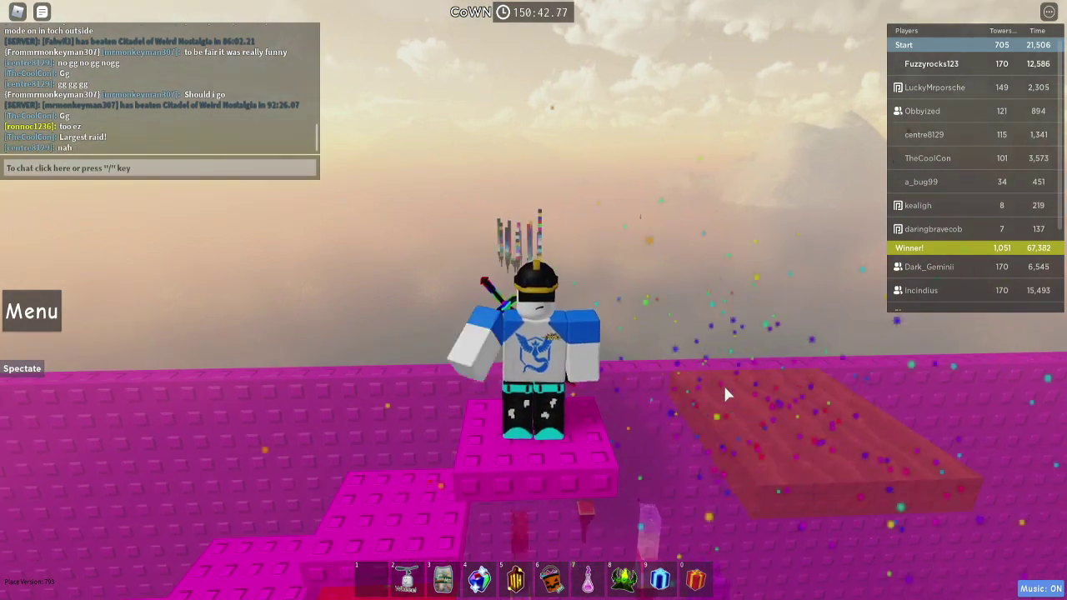
pyautogui.moveTo(722, 383); pyautogui.dragTo(533, 300)
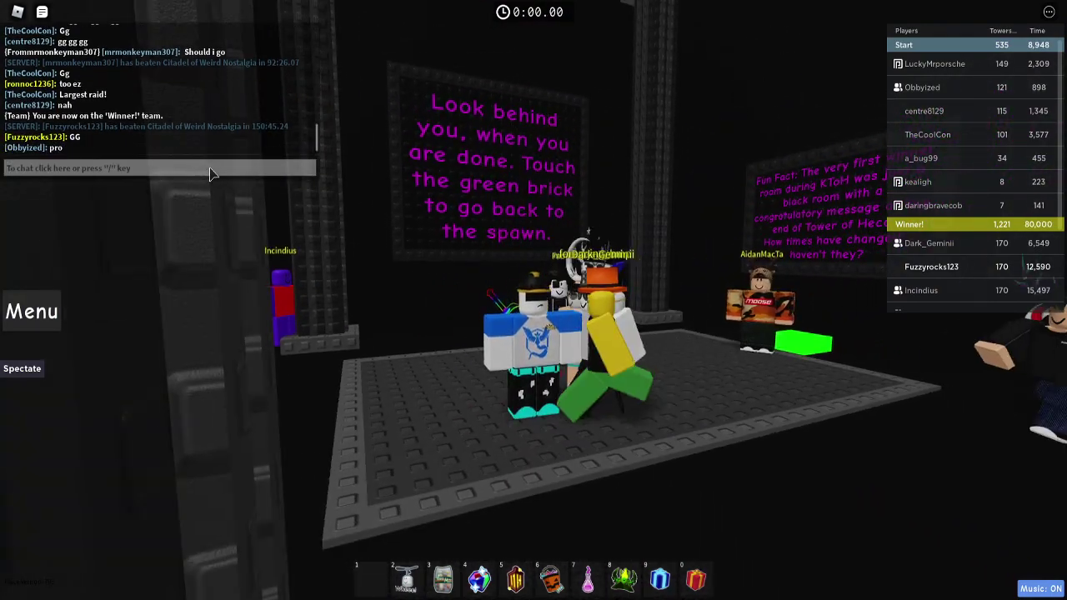
# - Walk toward the other players in the winner room and orbit the camera around them
pyautogui.press('w')
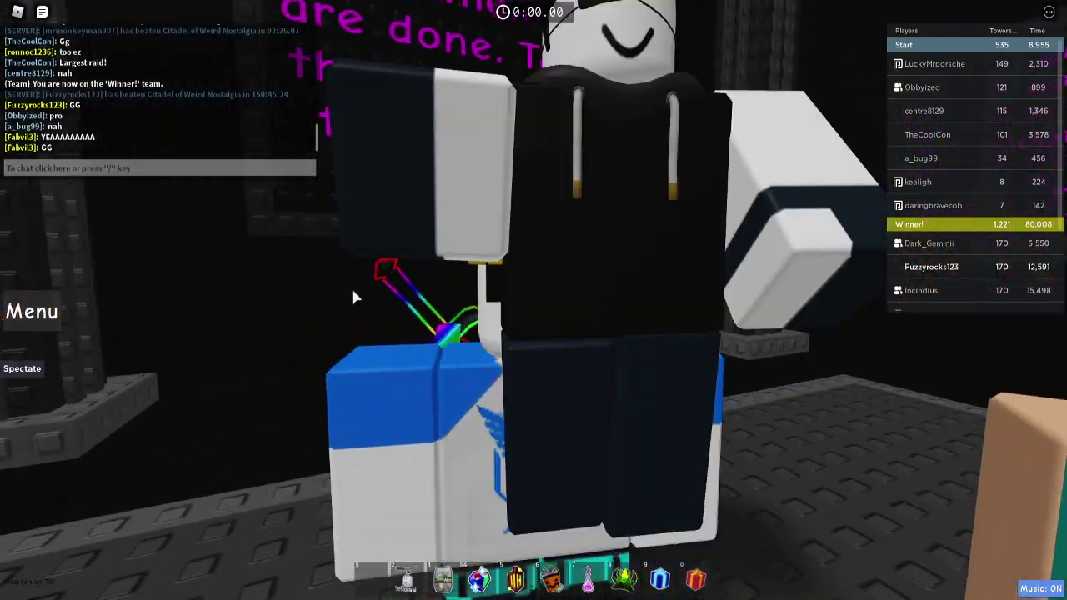
pyautogui.scroll(-5, 351, 286)
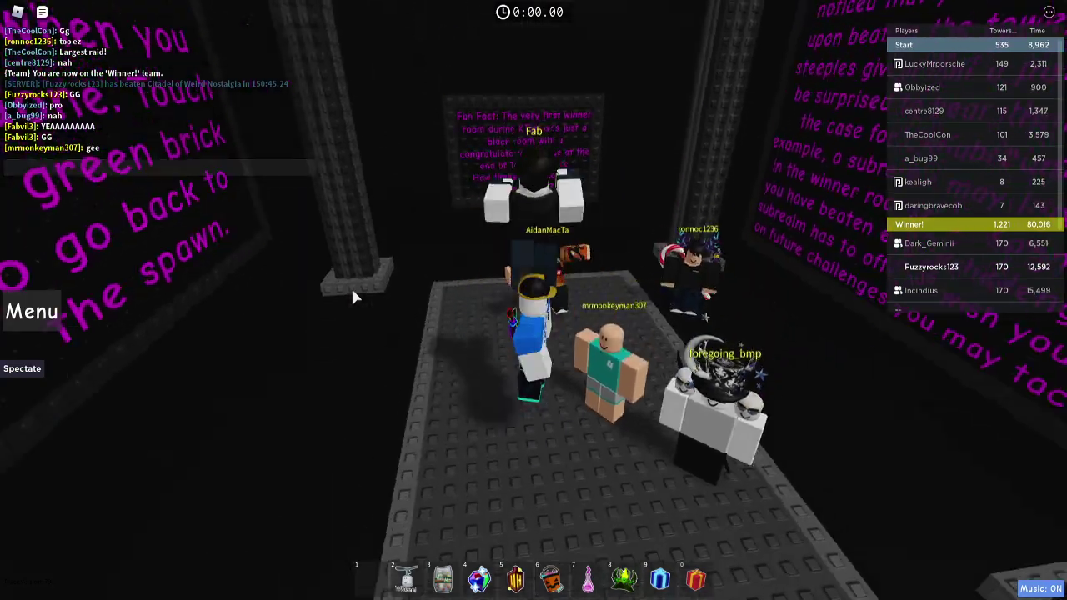
pyautogui.moveTo(351, 286); pyautogui.dragTo(723, 534)
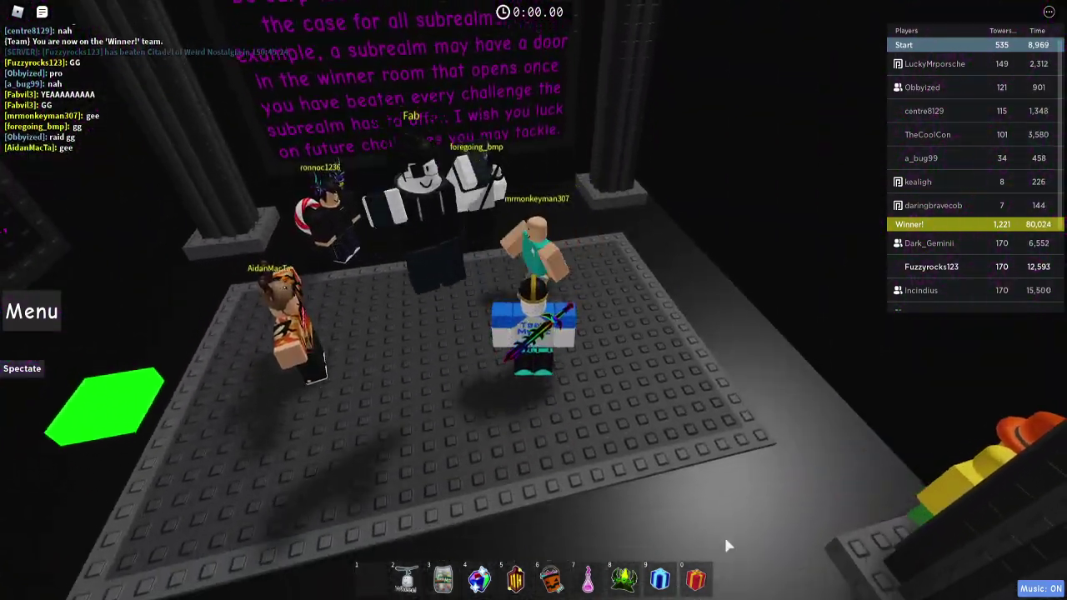